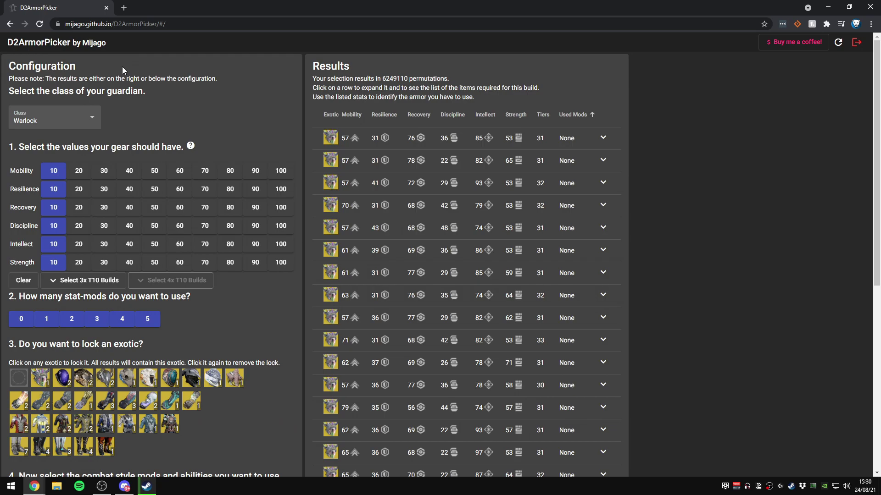
Keep Warlock selected as the guardian class
{"action": "left_click_drag", "start_coordinate": [7, 63], "coordinate": [86, 79]}
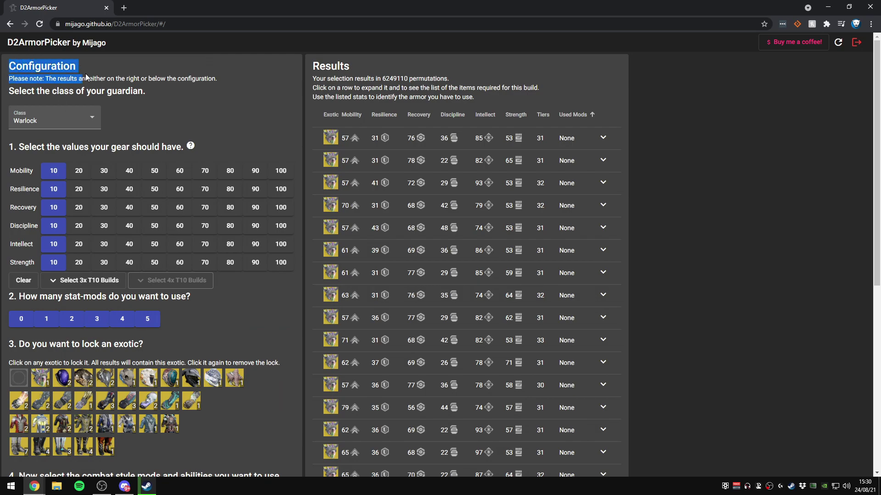
{"action": "left_click", "coordinate": [128, 76]}
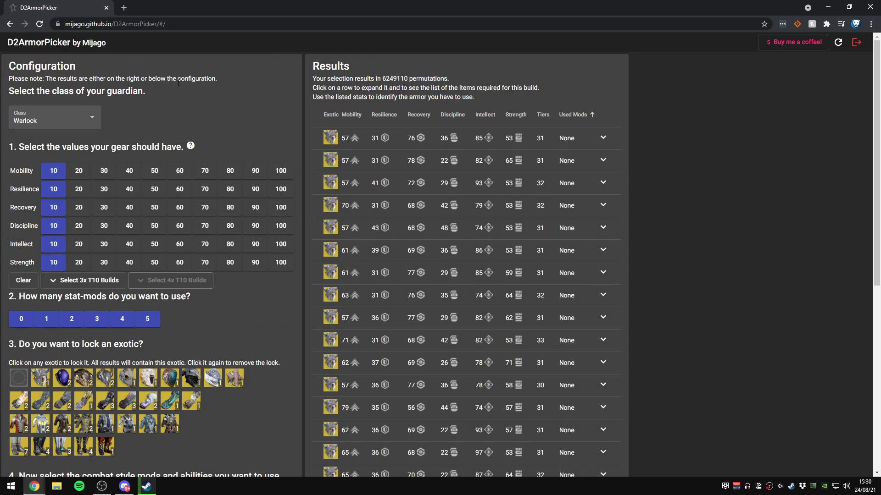
{"action": "left_click", "coordinate": [66, 120]}
{"action": "left_click", "coordinate": [40, 123]}
{"action": "mouse_move", "coordinate": [148, 401]}
{"action": "scroll", "coordinate": [248, 217], "scroll_direction": "down", "scroll_amount": 2}
{"action": "scroll", "coordinate": [177, 245], "scroll_direction": "down", "scroll_amount": 1}
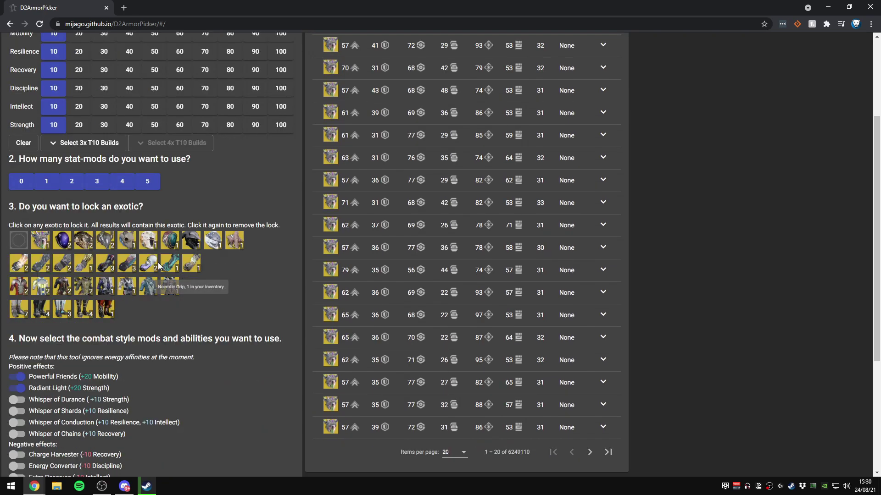
Lock the chest exotic and disable the Radiant Light and Powerful Friends bonuses
{"action": "left_click", "coordinate": [63, 288]}
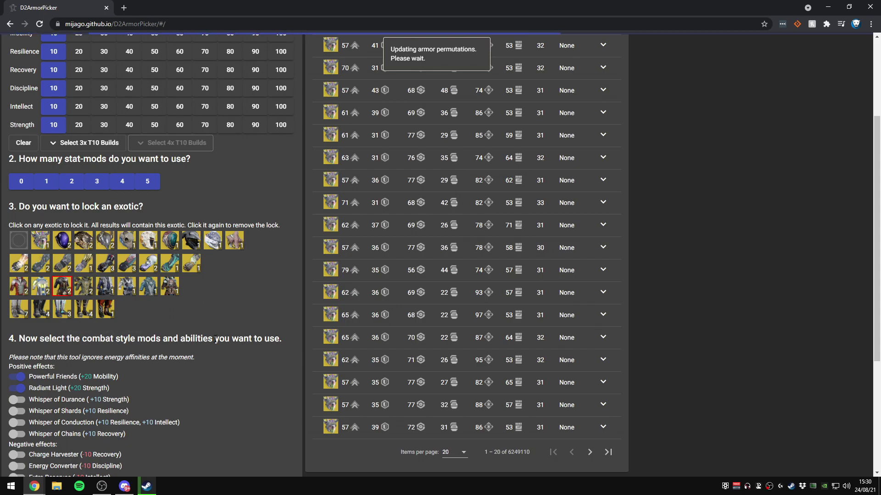
{"action": "scroll", "coordinate": [170, 351], "scroll_direction": "down", "scroll_amount": 4}
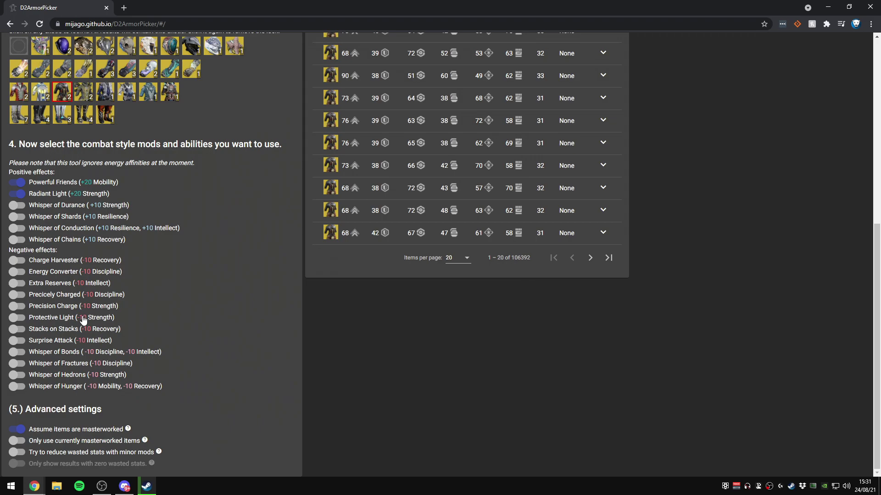
{"action": "left_click", "coordinate": [17, 193]}
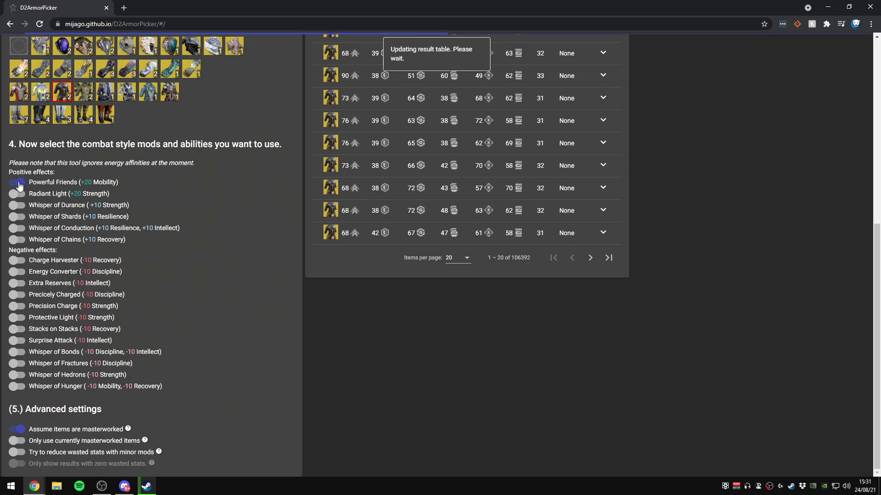
{"action": "left_click", "coordinate": [17, 182]}
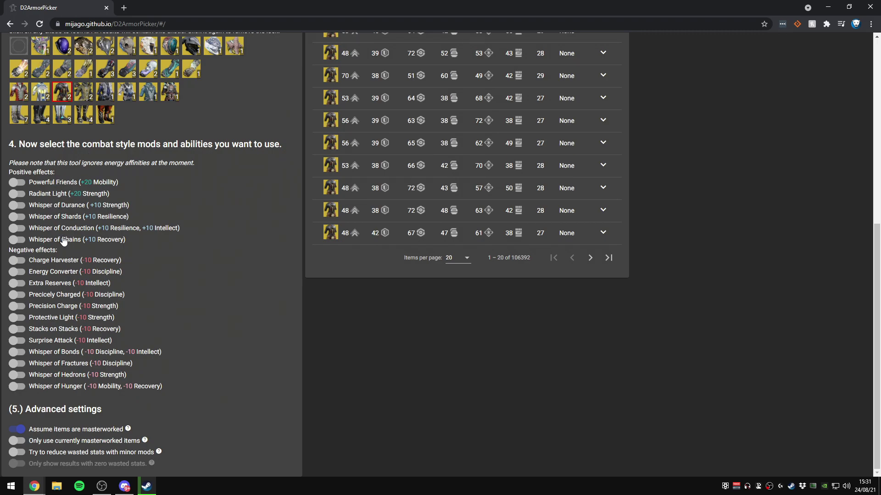
{"action": "scroll", "coordinate": [168, 292], "scroll_direction": "up", "scroll_amount": 2}
{"action": "scroll", "coordinate": [168, 290], "scroll_direction": "up", "scroll_amount": 2}
{"action": "scroll", "coordinate": [267, 262], "scroll_direction": "down", "scroll_amount": 3}
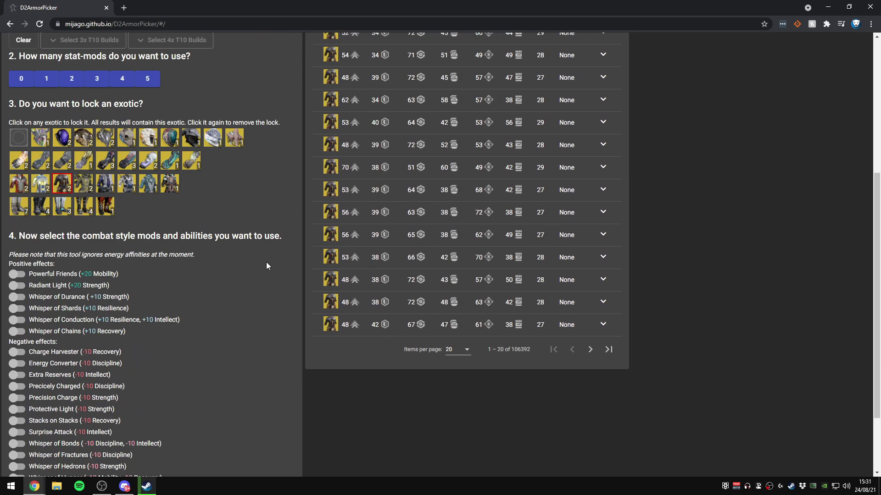
{"action": "scroll", "coordinate": [267, 269], "scroll_direction": "down", "scroll_amount": 2}
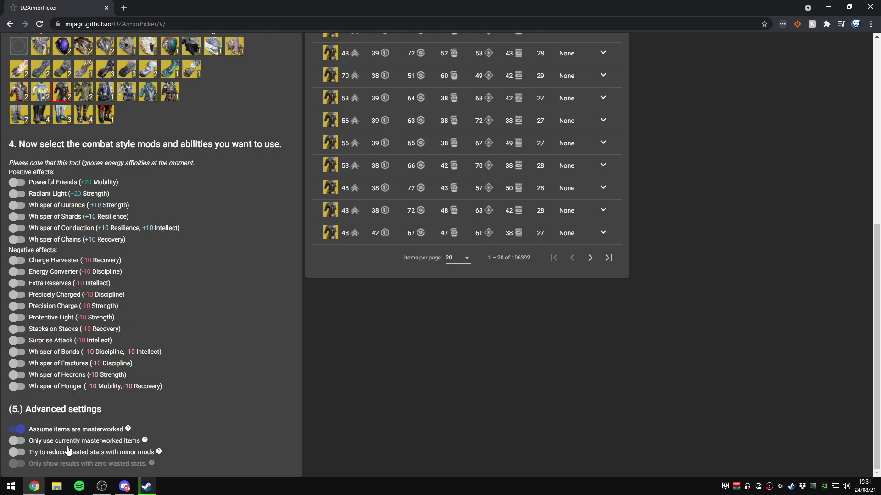
{"action": "scroll", "coordinate": [137, 447], "scroll_direction": "up", "scroll_amount": 5}
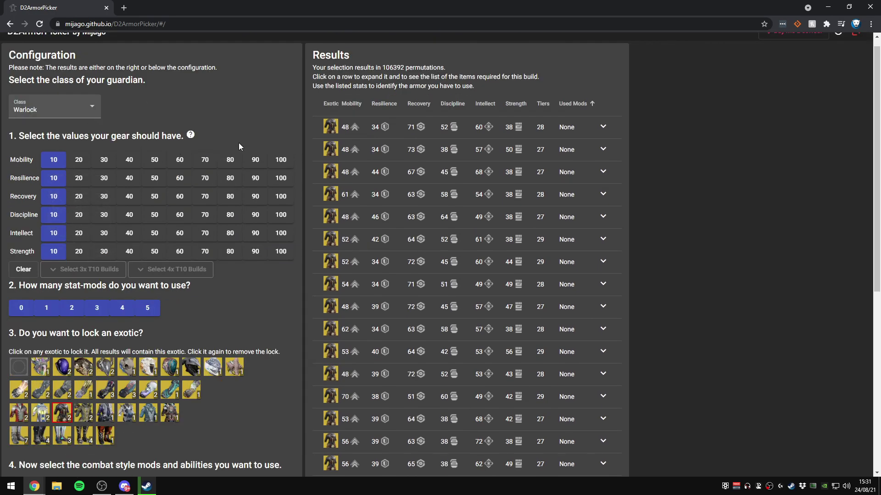
Set both the Intellect and Recovery rows to 100
{"action": "left_click_drag", "start_coordinate": [17, 136], "coordinate": [142, 136]}
{"action": "left_click", "coordinate": [170, 136]}
{"action": "left_click", "coordinate": [280, 235]}
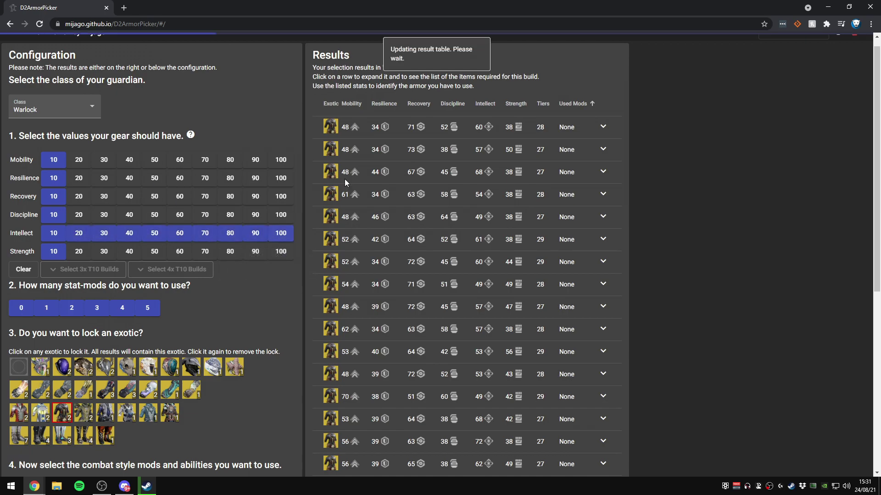
{"action": "left_click", "coordinate": [282, 196]}
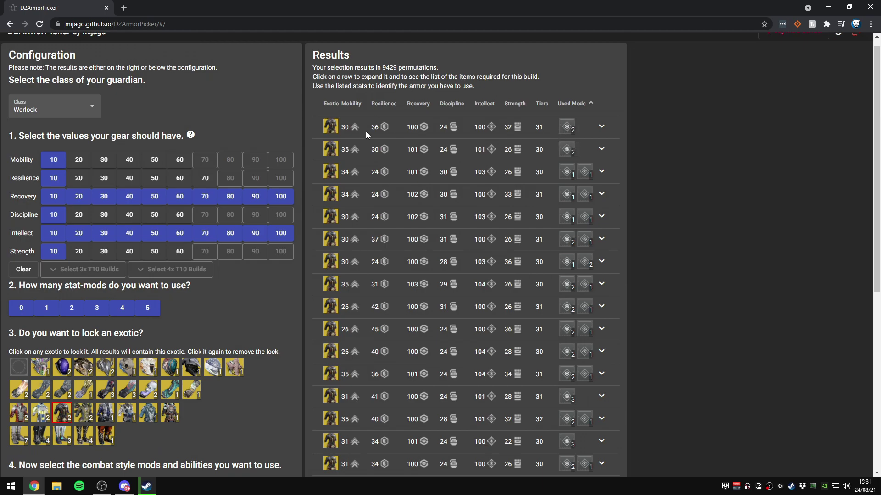
Expand the first build and highlight its +5 and +10 mod counts
{"action": "left_click", "coordinate": [428, 128]}
{"action": "left_click", "coordinate": [475, 146]}
{"action": "left_click", "coordinate": [615, 128]}
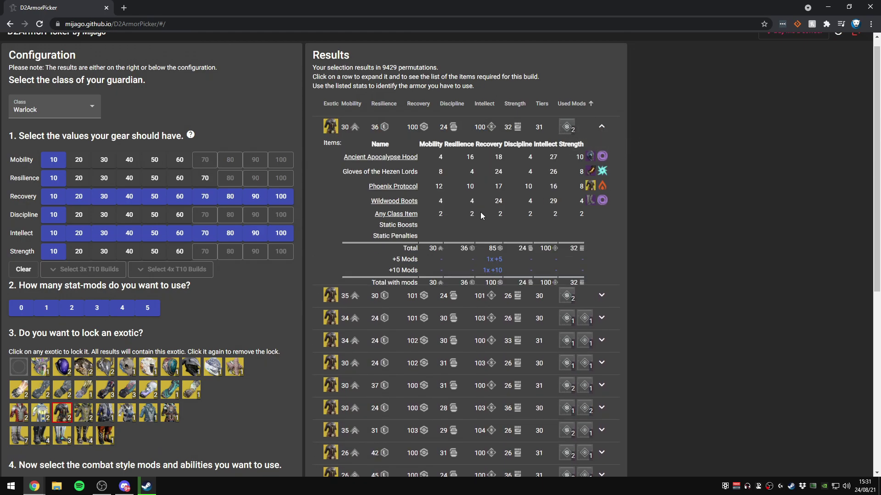
{"action": "left_click_drag", "start_coordinate": [489, 259], "coordinate": [506, 270]}
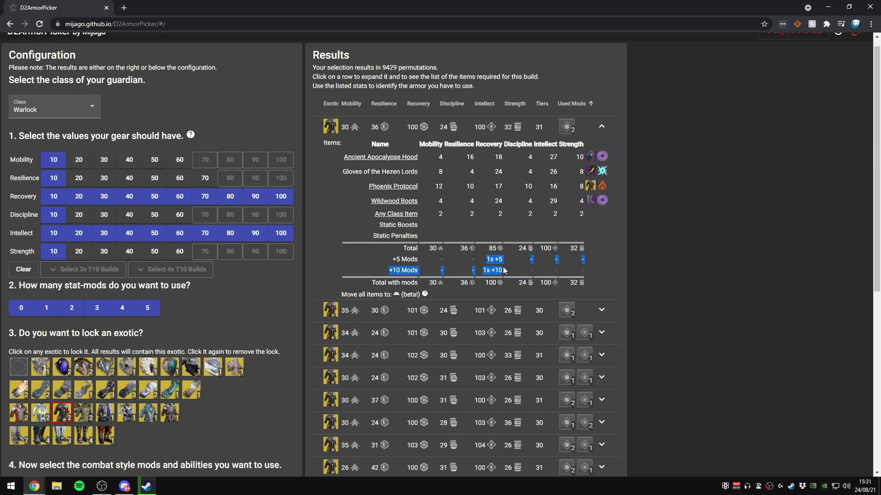
{"action": "double_click", "coordinate": [499, 145]}
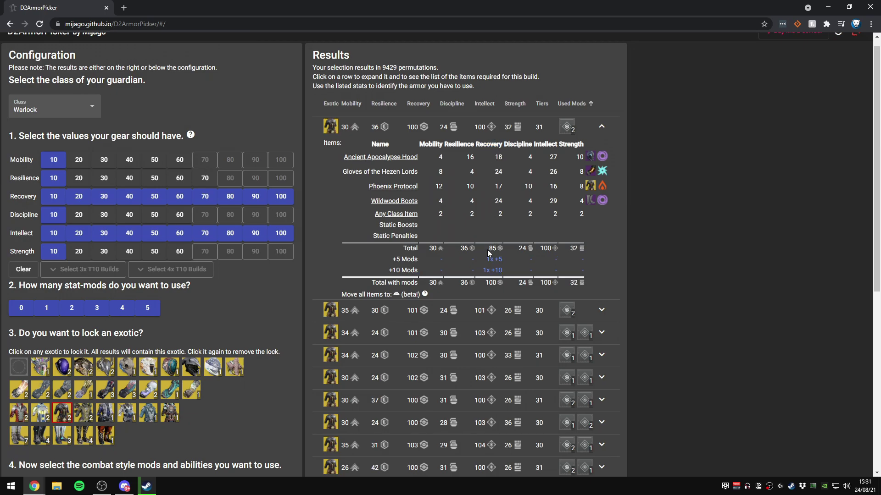
{"action": "left_click_drag", "start_coordinate": [486, 259], "coordinate": [504, 270]}
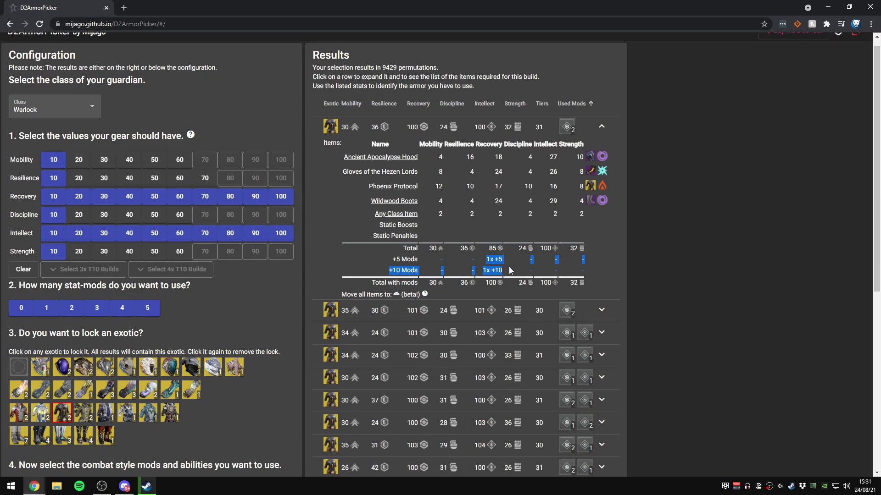
{"action": "scroll", "coordinate": [509, 270], "scroll_direction": "down", "scroll_amount": 2}
Expand the second and 34/24/101 builds, highlighting the 1x +10 Intellect mod
{"action": "left_click", "coordinate": [601, 218]}
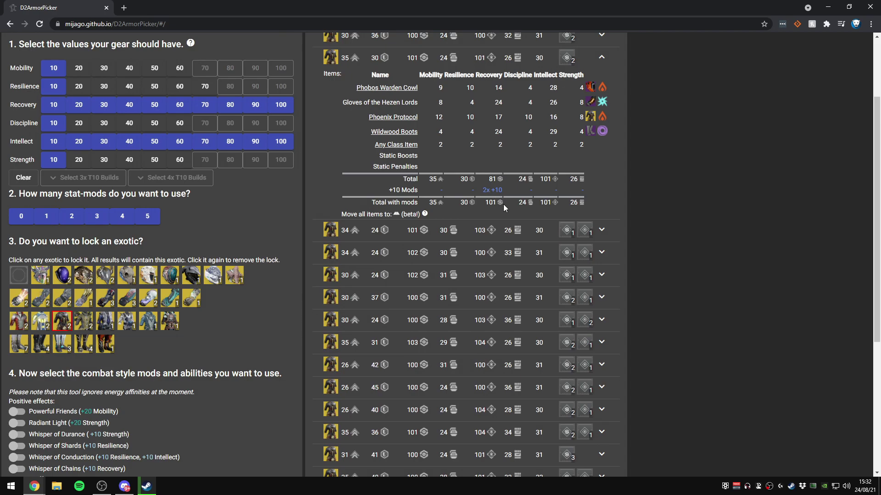
{"action": "scroll", "coordinate": [504, 204], "scroll_direction": "up", "scroll_amount": 2}
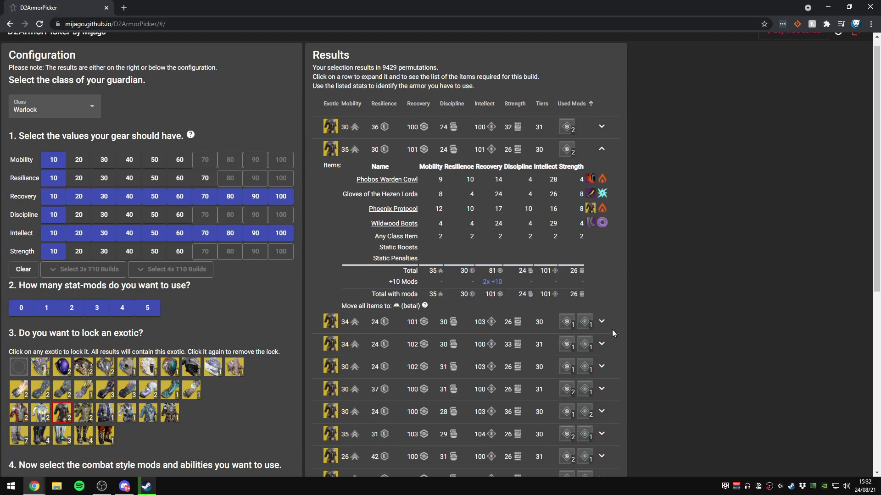
{"action": "left_click", "coordinate": [585, 322]}
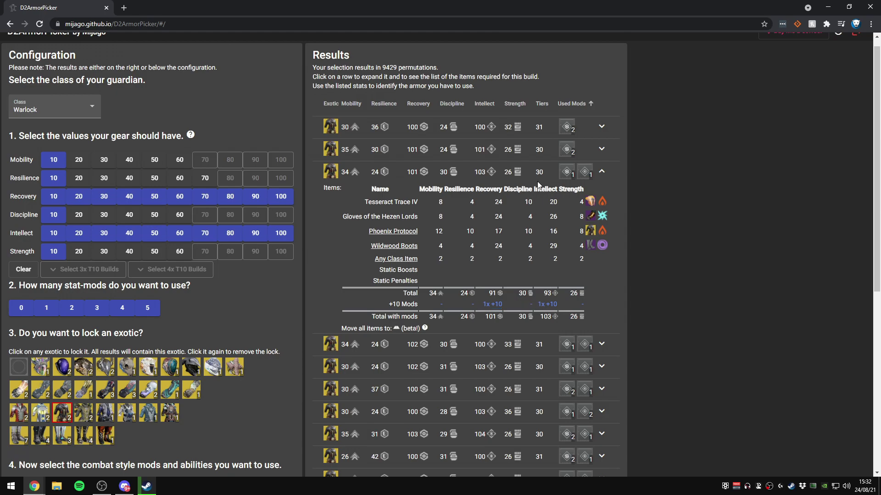
{"action": "left_click_drag", "start_coordinate": [560, 307], "coordinate": [541, 307]}
{"action": "left_click", "coordinate": [541, 307]}
Reopen the top build's item list and highlight its +5 and +10 mod counts
{"action": "left_click", "coordinate": [597, 128]}
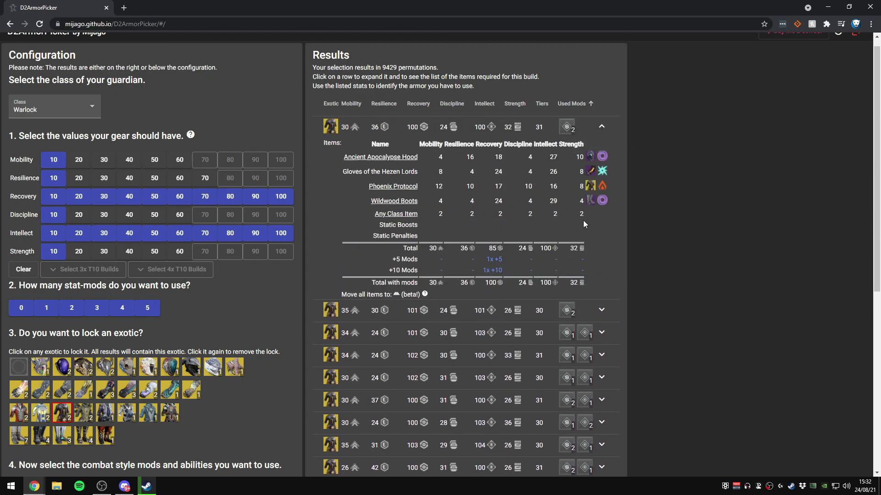
{"action": "double_click", "coordinate": [493, 260]}
{"action": "left_click", "coordinate": [496, 260]}
{"action": "double_click", "coordinate": [490, 270]}
{"action": "left_click", "coordinate": [490, 270]}
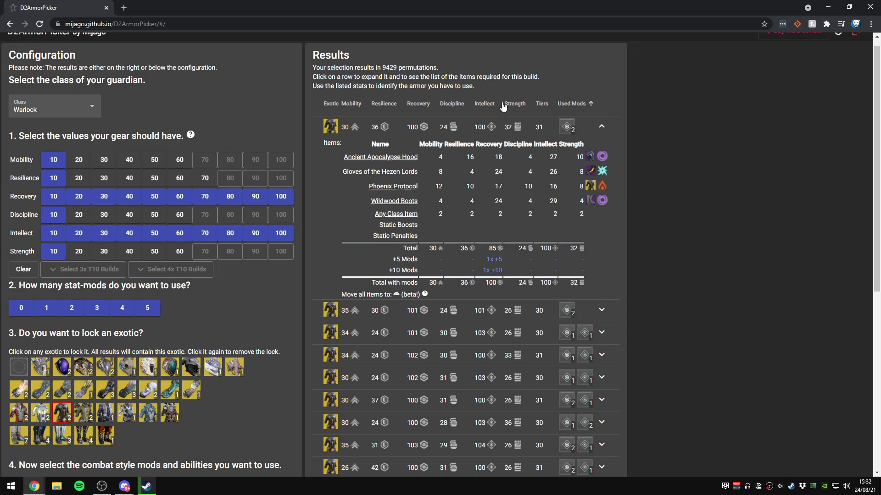
Browse the second and 34/24/101 results, ending on the top 30/36/100 build's items
{"action": "left_click", "coordinate": [601, 313]}
{"action": "left_click", "coordinate": [602, 323]}
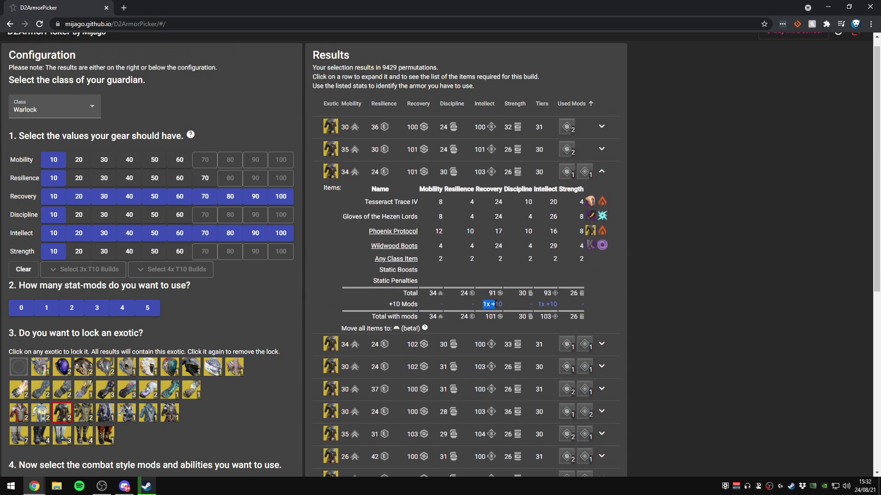
{"action": "left_click", "coordinate": [596, 138]}
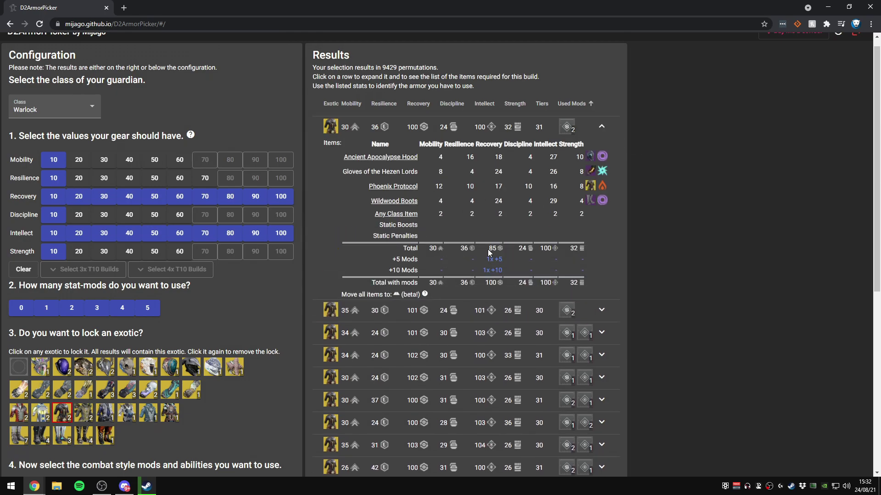
{"action": "scroll", "coordinate": [600, 270], "scroll_direction": "down", "scroll_amount": 2}
{"action": "scroll", "coordinate": [601, 296], "scroll_direction": "down", "scroll_amount": 3}
{"action": "scroll", "coordinate": [583, 257], "scroll_direction": "up", "scroll_amount": 5}
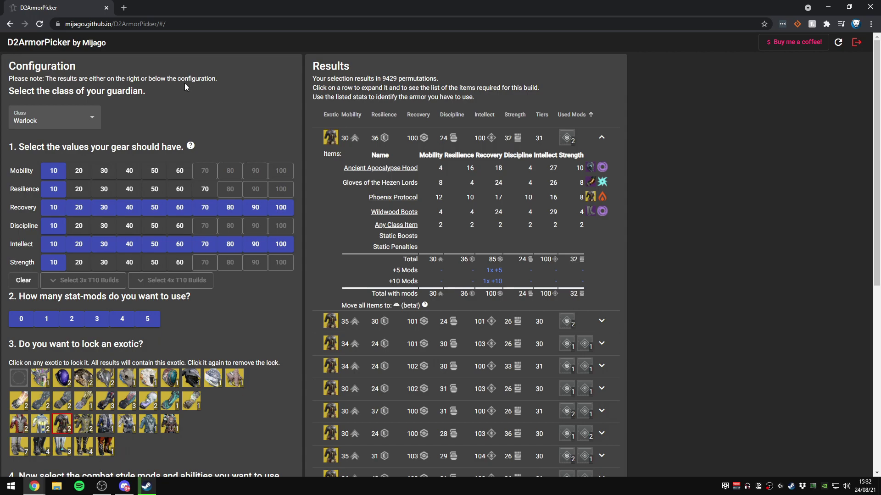
Test a Discipline minimum of 40 with the new top result, then revert it to 10
{"action": "left_click", "coordinate": [129, 226]}
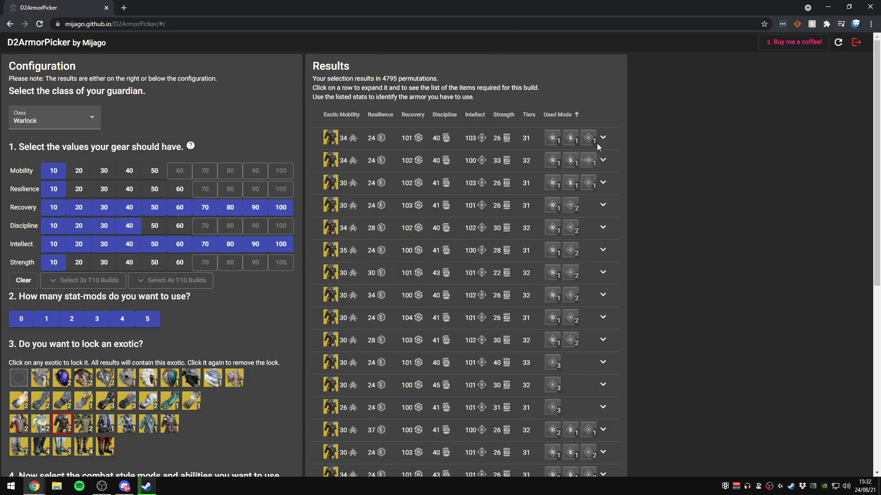
{"action": "left_click", "coordinate": [597, 143]}
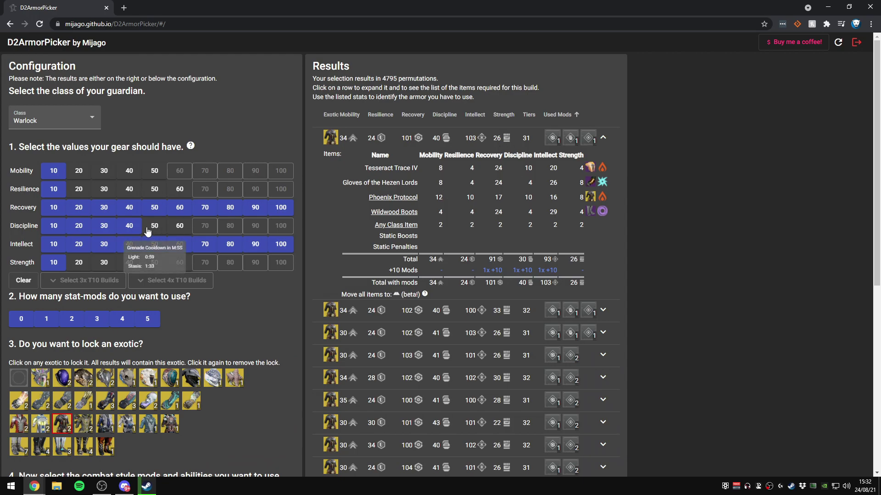
{"action": "left_click", "coordinate": [54, 226]}
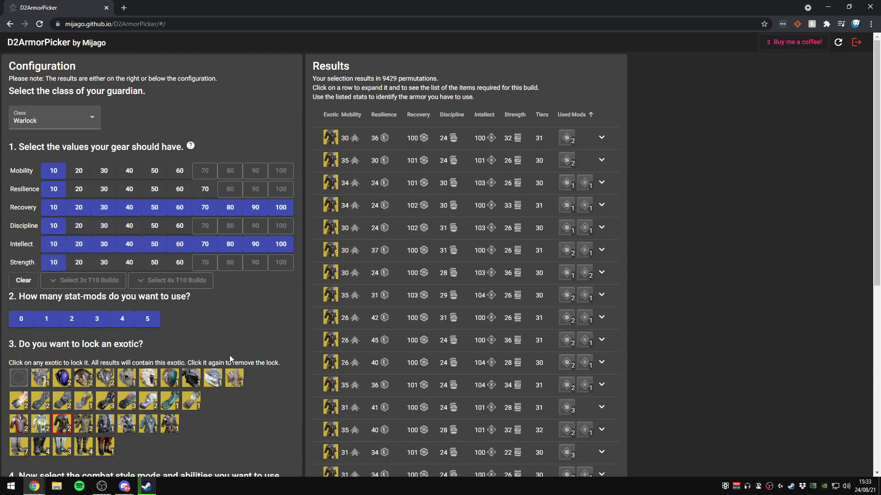
{"action": "scroll", "coordinate": [223, 317], "scroll_direction": "down", "scroll_amount": 2}
{"action": "scroll", "coordinate": [407, 299], "scroll_direction": "up", "scroll_amount": 2}
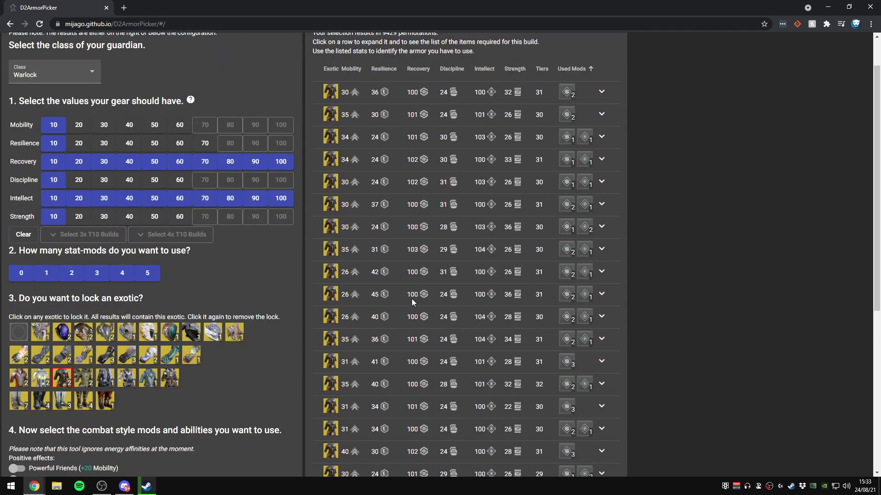
Expand the top build listing Ancient Apocalypse Hood, Hezen Lords gloves, Phoenix Protocol and Wildwood Boots
{"action": "left_click", "coordinate": [566, 140]}
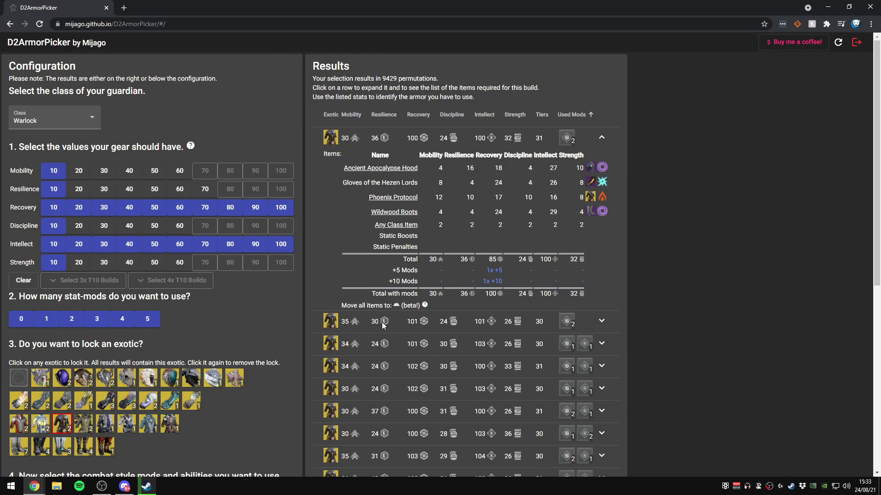
{"action": "scroll", "coordinate": [382, 323], "scroll_direction": "down", "scroll_amount": 2}
{"action": "scroll", "coordinate": [412, 385], "scroll_direction": "up", "scroll_amount": 2}
{"action": "scroll", "coordinate": [272, 262], "scroll_direction": "down", "scroll_amount": 5}
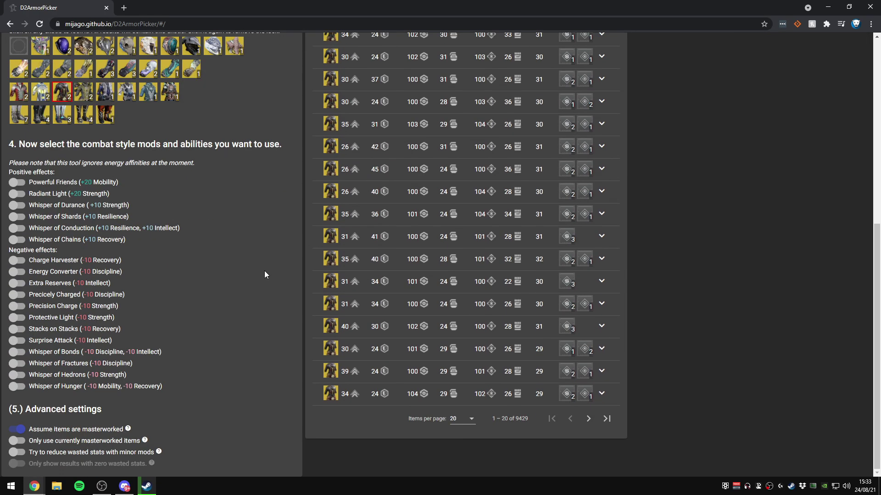
{"action": "scroll", "coordinate": [176, 398], "scroll_direction": "up", "scroll_amount": 4}
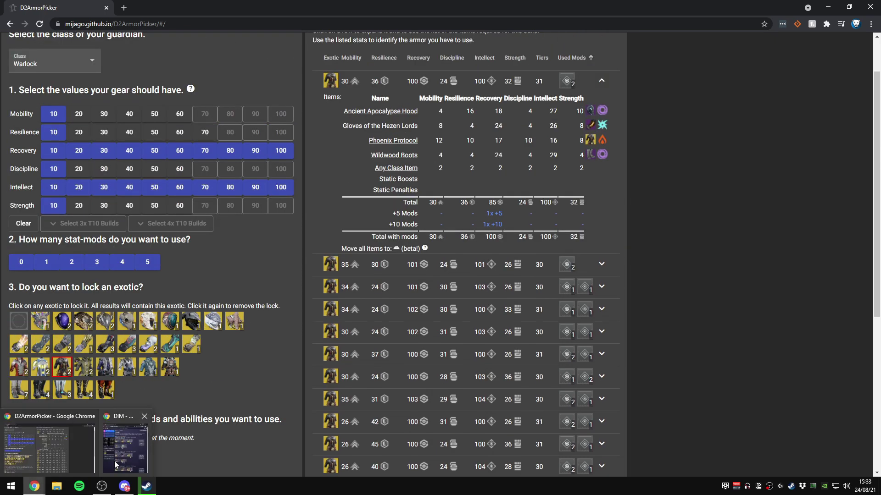
Place DIM Loadout Optimizer beside D2ArmorPicker and highlight the top result's +5 mod count
{"action": "left_click", "coordinate": [124, 447]}
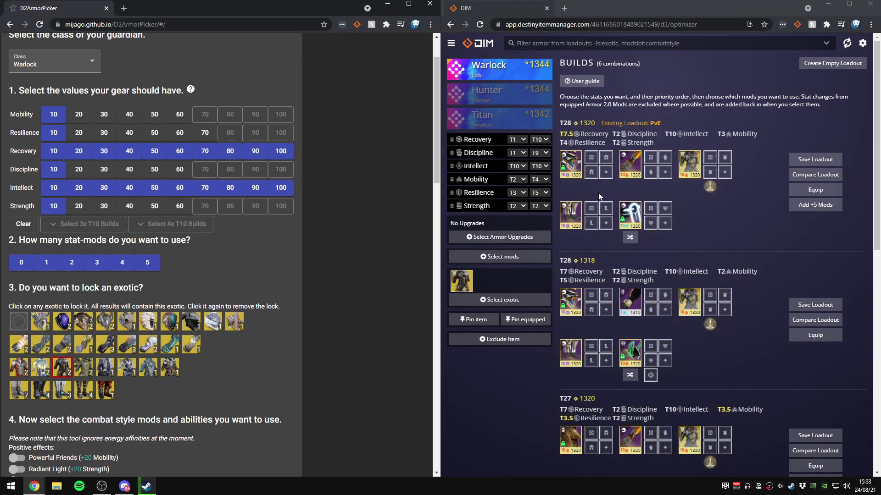
{"action": "scroll", "coordinate": [240, 221], "scroll_direction": "up", "scroll_amount": 2}
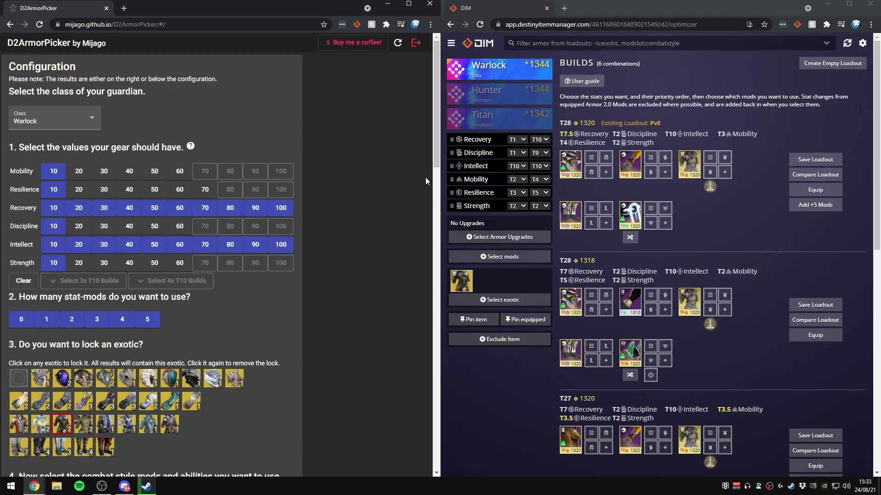
{"action": "scroll", "coordinate": [205, 234], "scroll_direction": "down", "scroll_amount": 2}
{"action": "scroll", "coordinate": [248, 260], "scroll_direction": "down", "scroll_amount": 10}
{"action": "scroll", "coordinate": [248, 260], "scroll_direction": "down", "scroll_amount": 3}
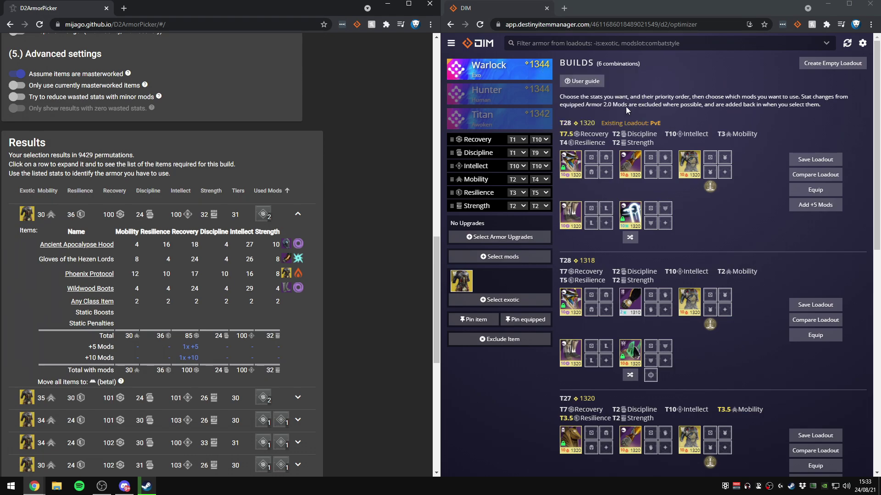
{"action": "scroll", "coordinate": [198, 276], "scroll_direction": "down", "scroll_amount": 1}
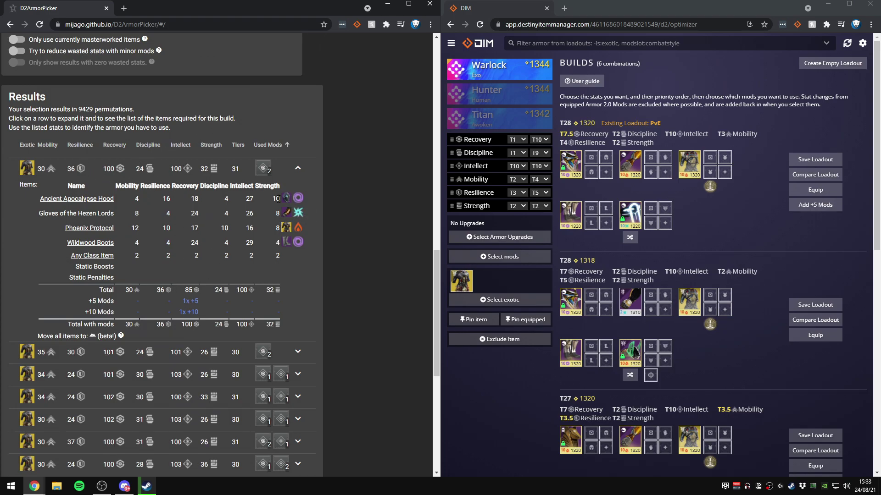
{"action": "left_click_drag", "start_coordinate": [182, 303], "coordinate": [199, 312]}
{"action": "left_click", "coordinate": [255, 312]}
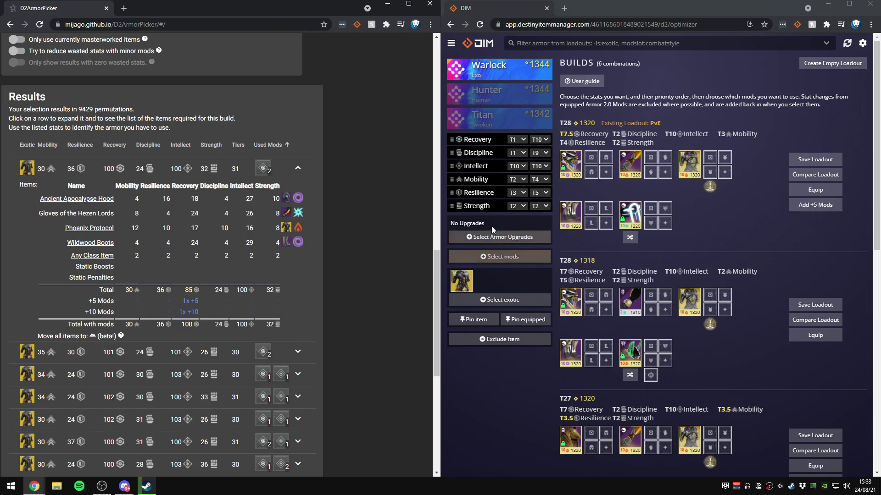
{"action": "scroll", "coordinate": [635, 326], "scroll_direction": "down", "scroll_amount": 3}
{"action": "scroll", "coordinate": [635, 326], "scroll_direction": "down", "scroll_amount": 2}
{"action": "scroll", "coordinate": [605, 282], "scroll_direction": "down", "scroll_amount": 1}
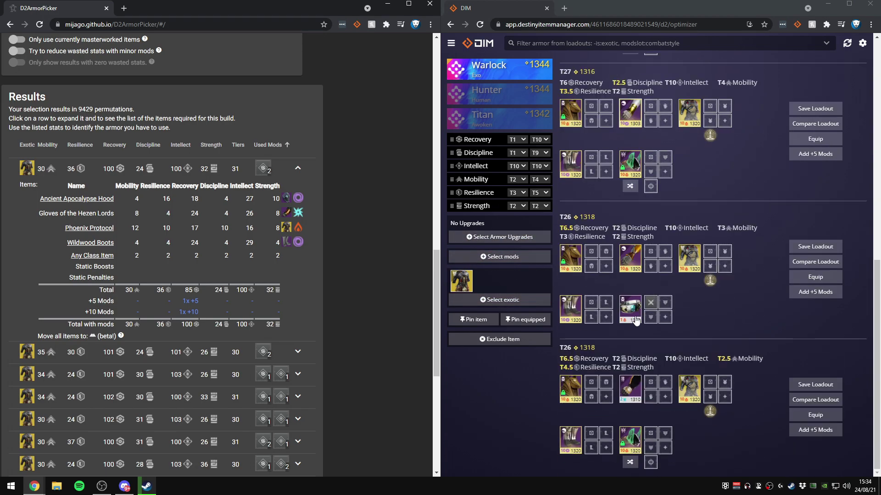
{"action": "scroll", "coordinate": [571, 237], "scroll_direction": "up", "scroll_amount": 3}
{"action": "scroll", "coordinate": [551, 206], "scroll_direction": "up", "scroll_amount": 3}
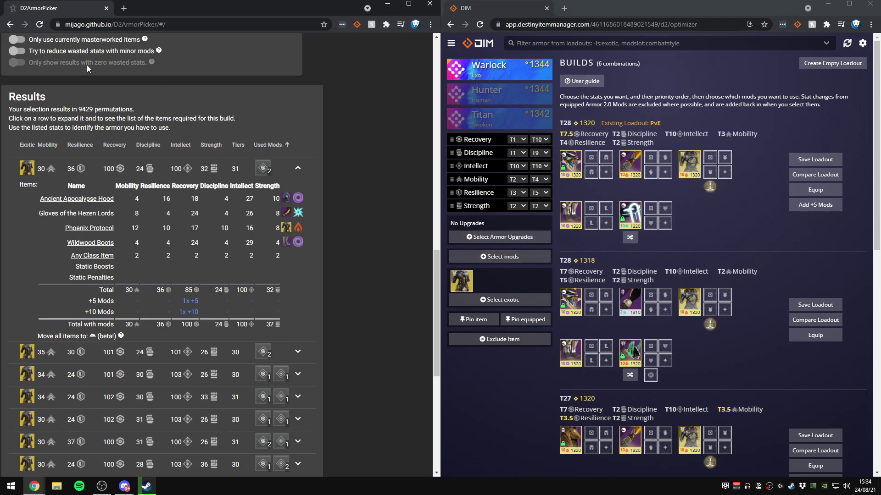
{"action": "scroll", "coordinate": [224, 243], "scroll_direction": "down", "scroll_amount": 1}
{"action": "scroll", "coordinate": [206, 238], "scroll_direction": "up", "scroll_amount": 3}
{"action": "scroll", "coordinate": [183, 228], "scroll_direction": "up", "scroll_amount": 5}
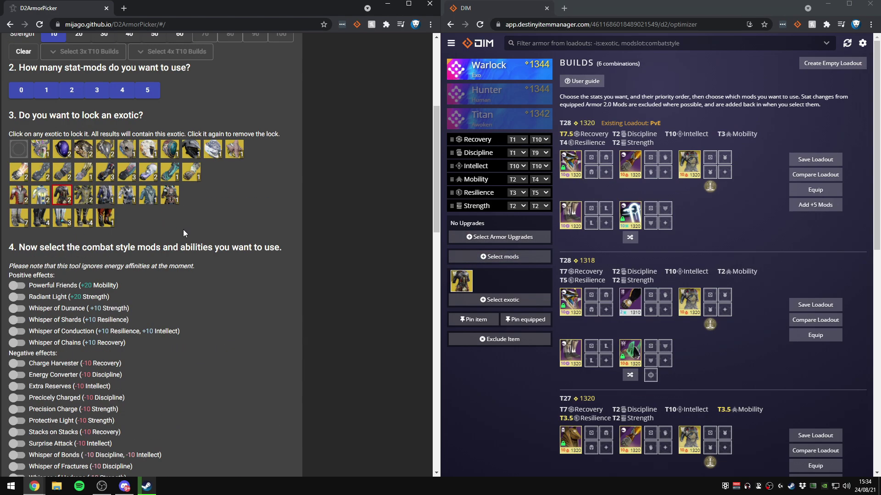
{"action": "scroll", "coordinate": [190, 233], "scroll_direction": "down", "scroll_amount": 2}
{"action": "scroll", "coordinate": [191, 242], "scroll_direction": "down", "scroll_amount": 4}
{"action": "scroll", "coordinate": [191, 242], "scroll_direction": "down", "scroll_amount": 6}
{"action": "scroll", "coordinate": [191, 249], "scroll_direction": "up", "scroll_amount": 4}
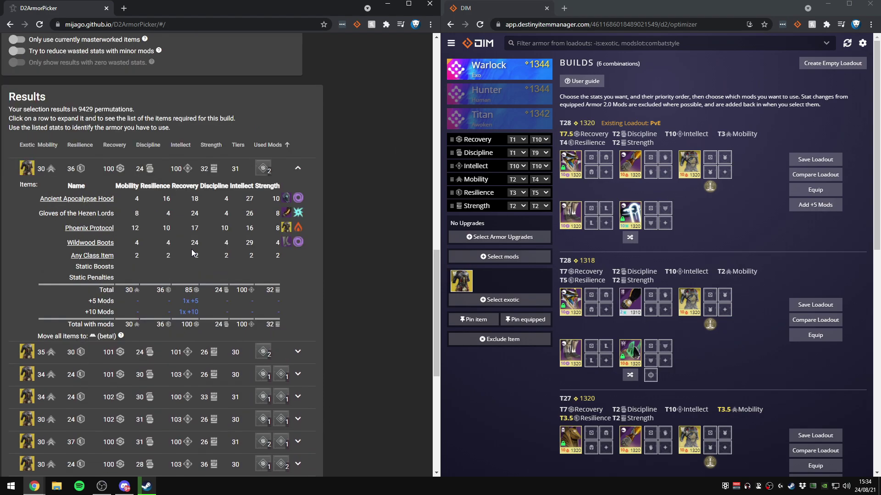